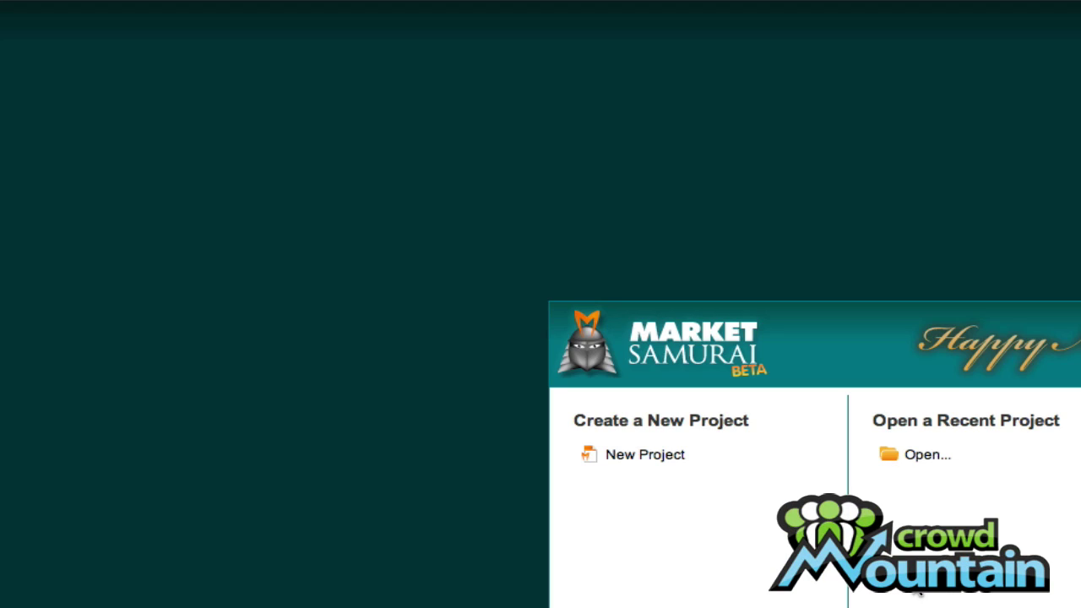
Step: Create a new project with "adrenal fatigue" as keyword and title, keeping English and All Countries and Territories
left_click(627, 450)
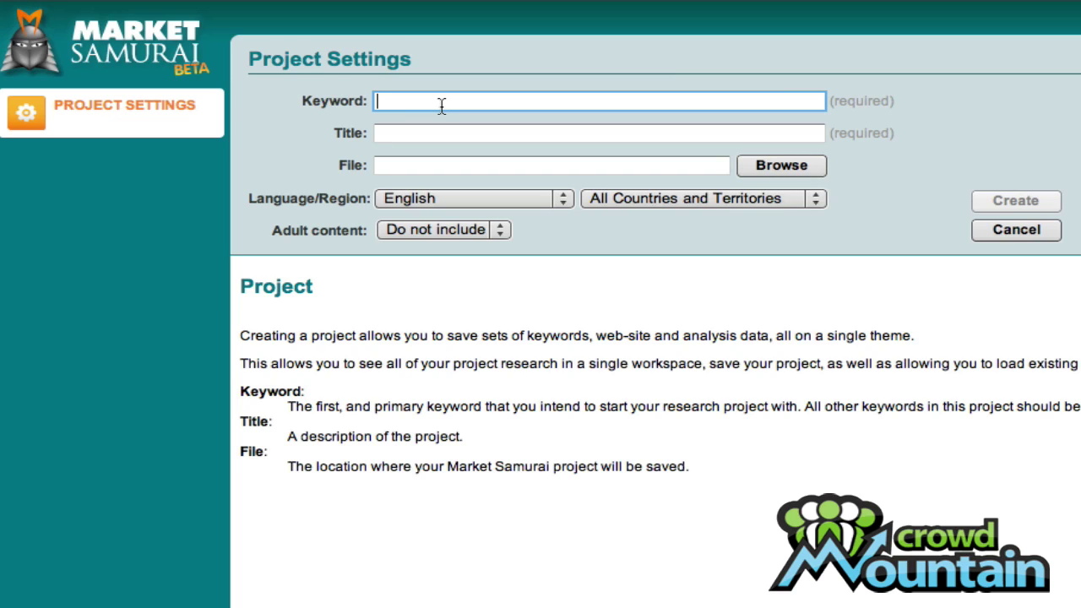
type("adrenal fatigue")
key("Tab")
key("Tab")
key("Tab")
key("Tab")
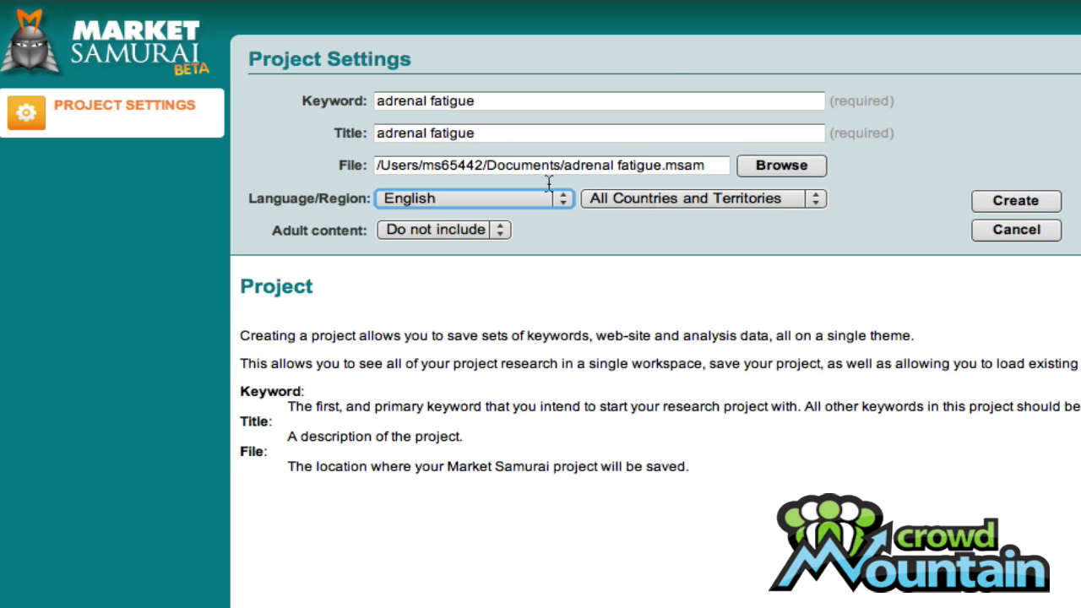
left_click(1006, 201)
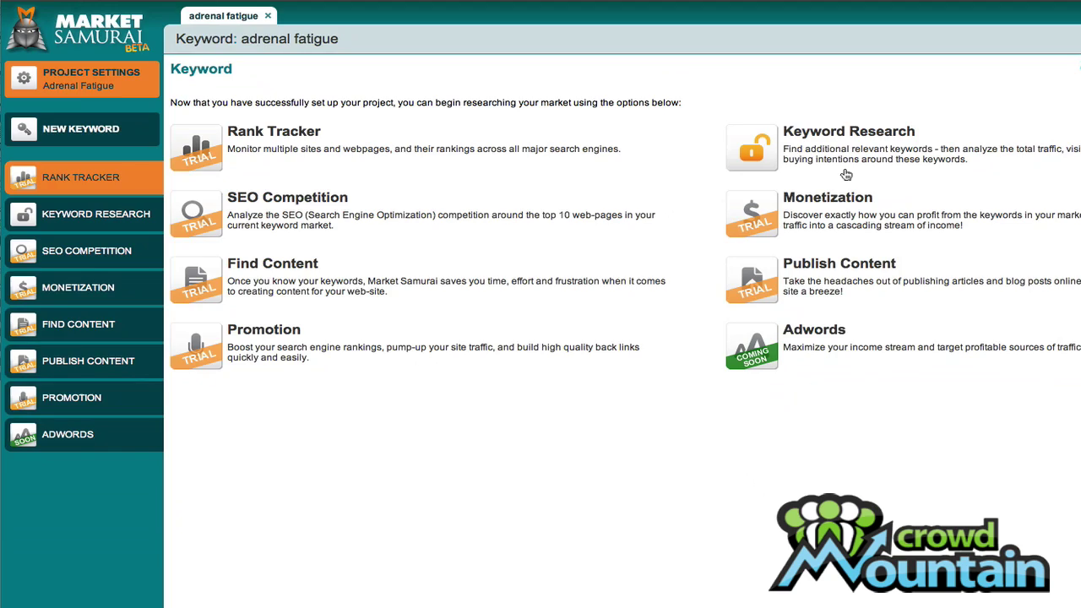
Step: Open Keyword Research, set the minimum phrase length to 2 words and include Google Search Keywords as a source
left_click(844, 173)
left_click(574, 106)
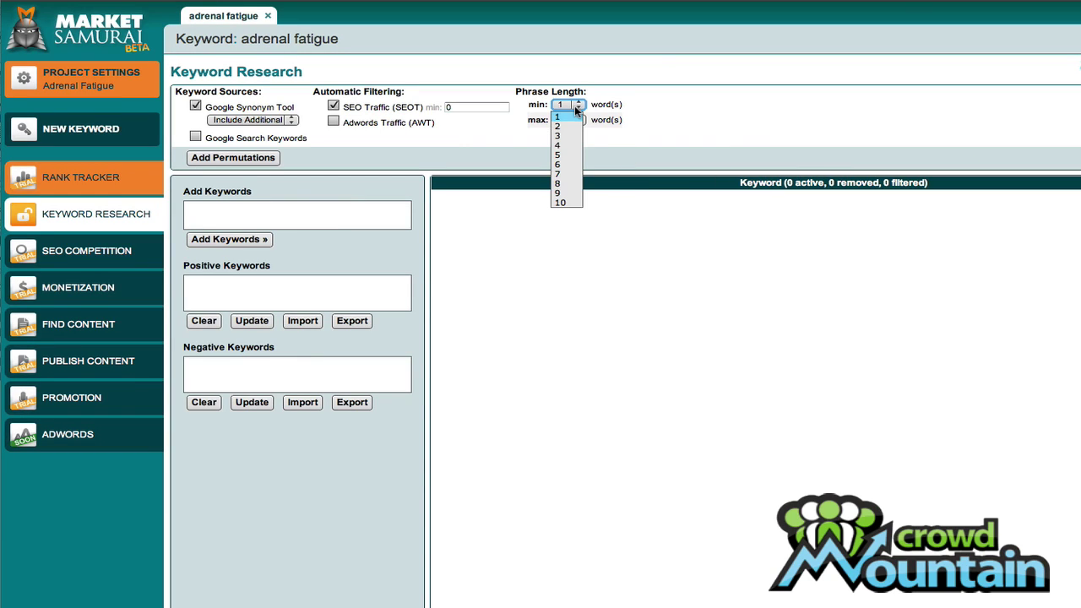
left_click(570, 125)
left_click(195, 137)
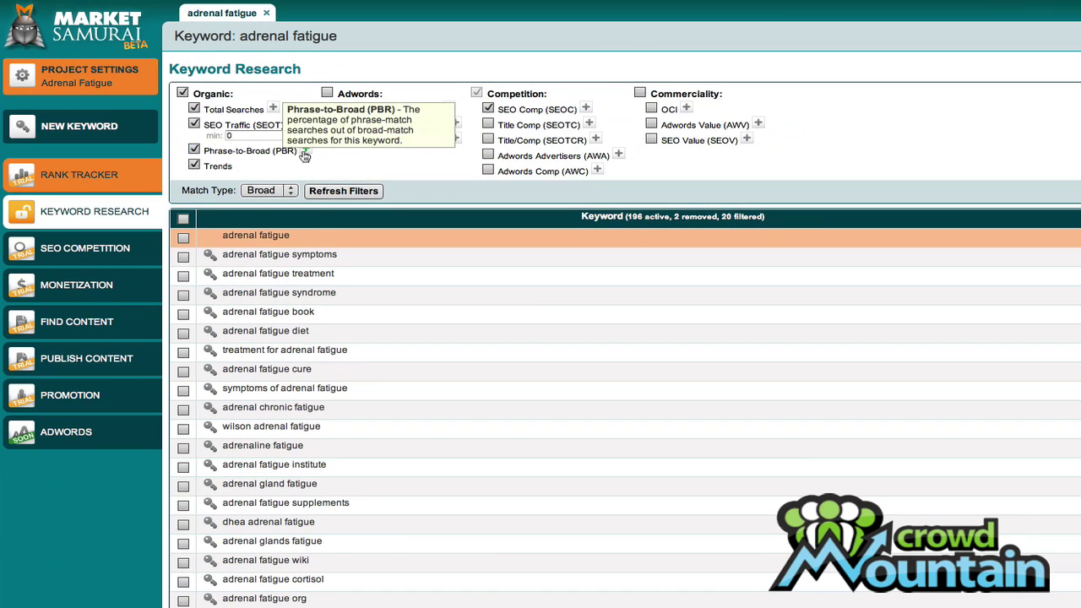
Step: Filter the keyword list to a minimum Phrase-to-Broad (PBR) value of 15
left_click(305, 149)
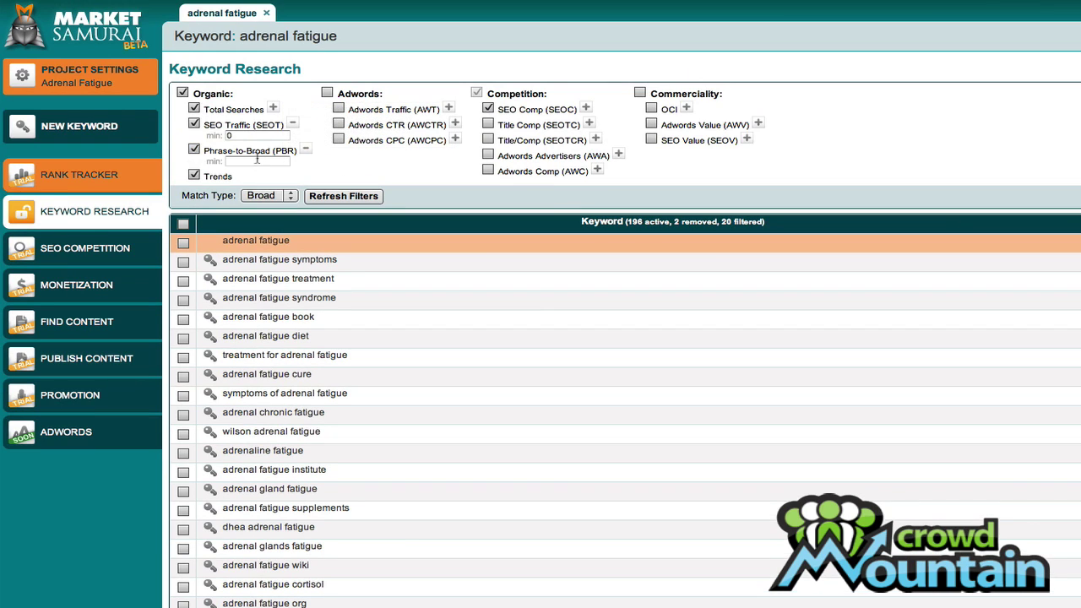
left_click(256, 161)
type("15")
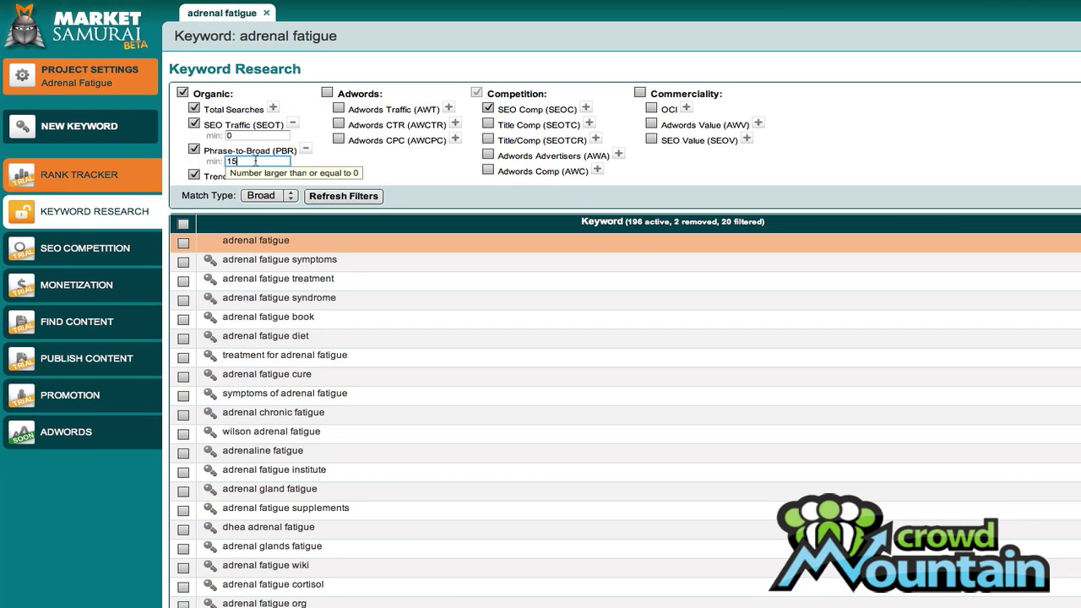
left_click(382, 169)
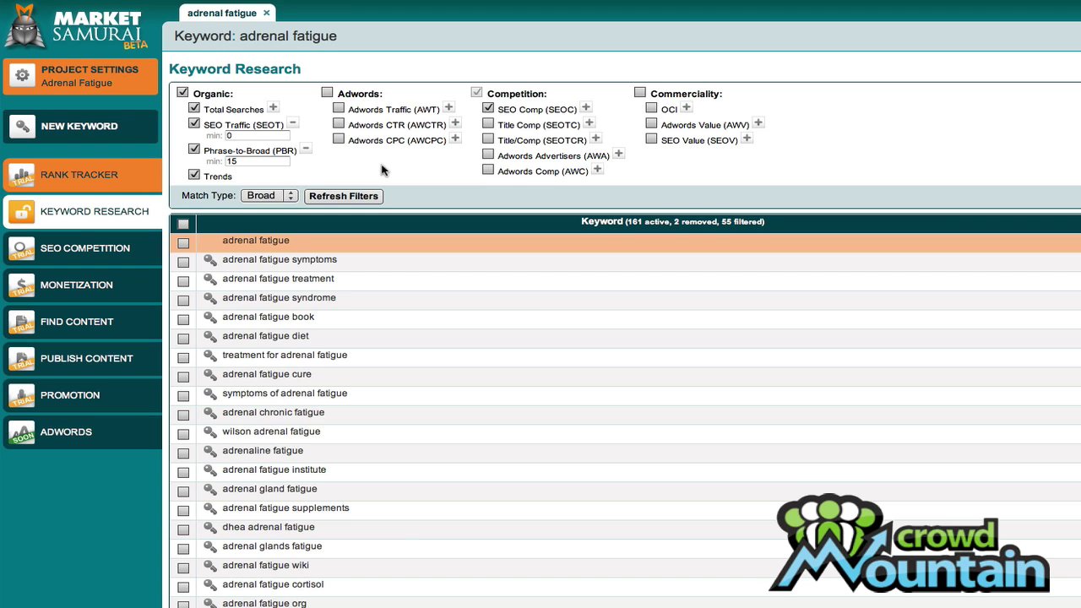
Step: Set the minimum SEO Traffic (SEOT) filter to 10 and apply it to the keyword list
left_click(260, 136)
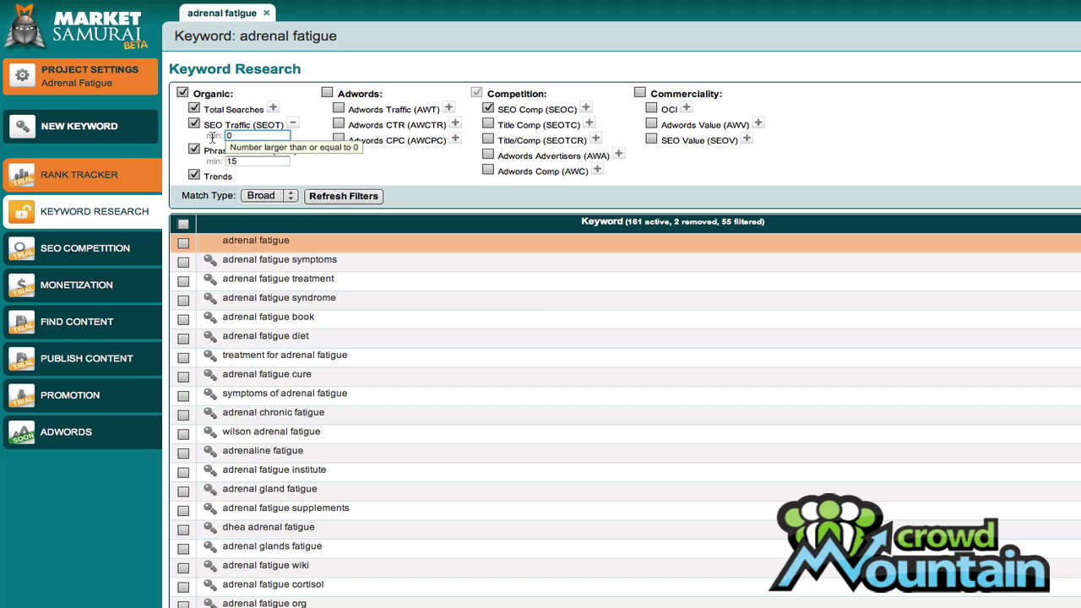
type("10")
left_click(405, 180)
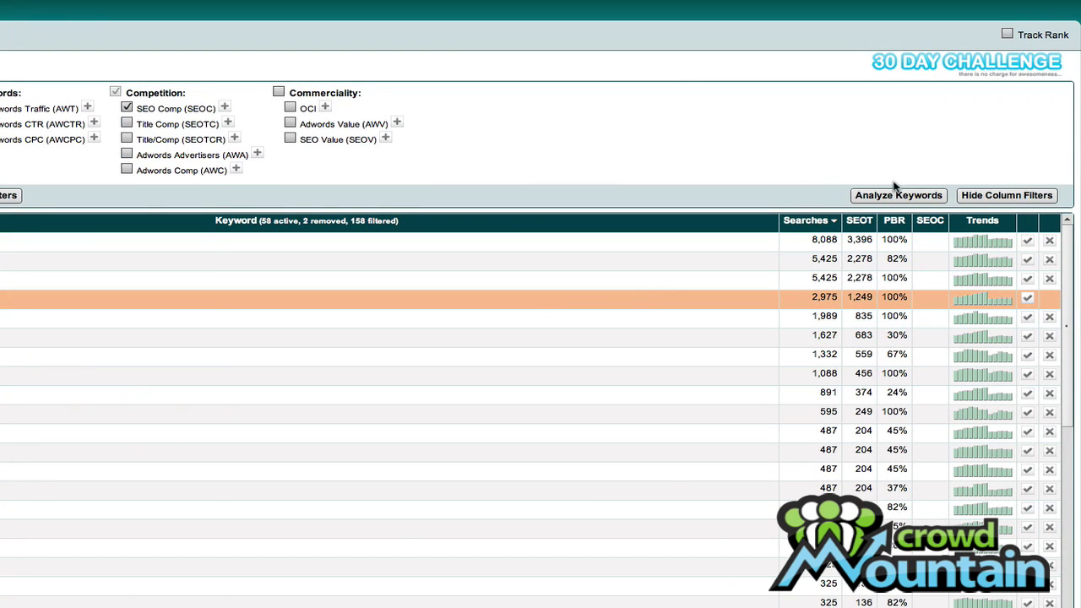
Step: Analyze the filtered keywords and limit SEO Comp (SEOC) to a maximum of 150000
left_click(887, 197)
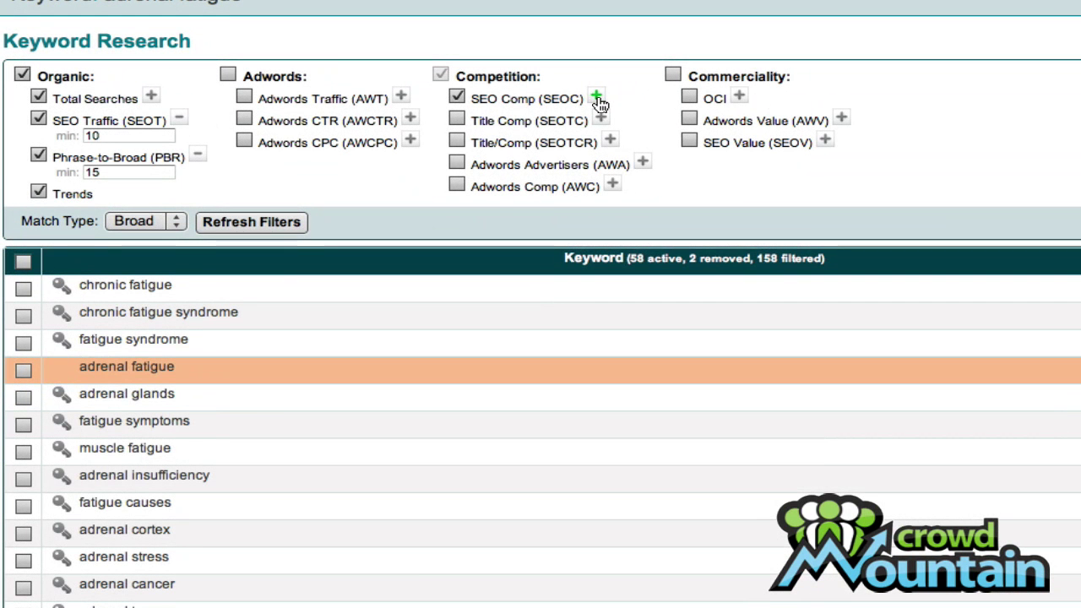
left_click(225, 106)
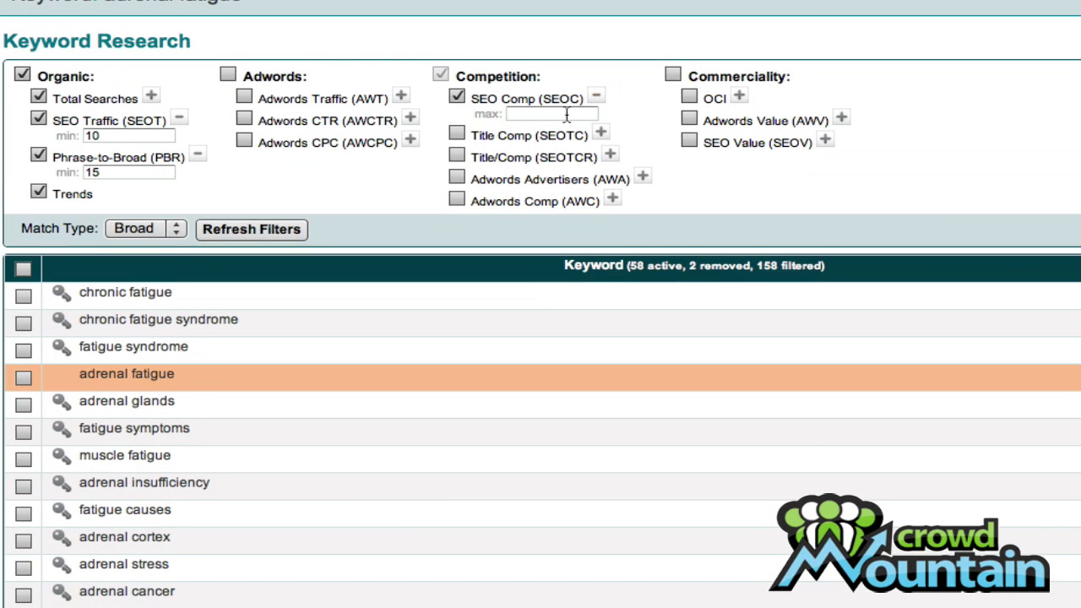
type("15000")
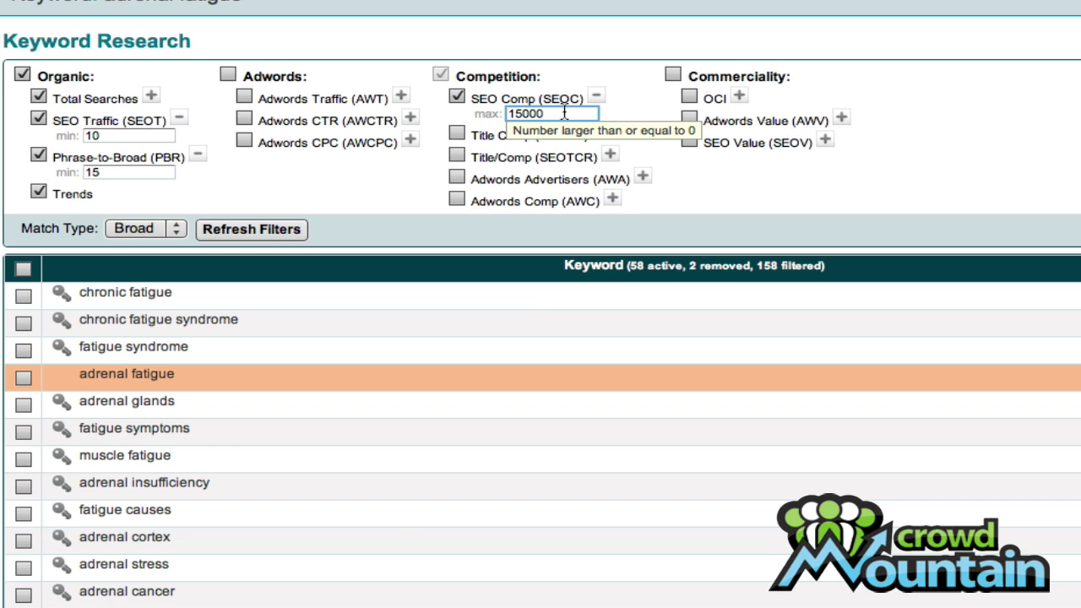
type("0")
key("Return")
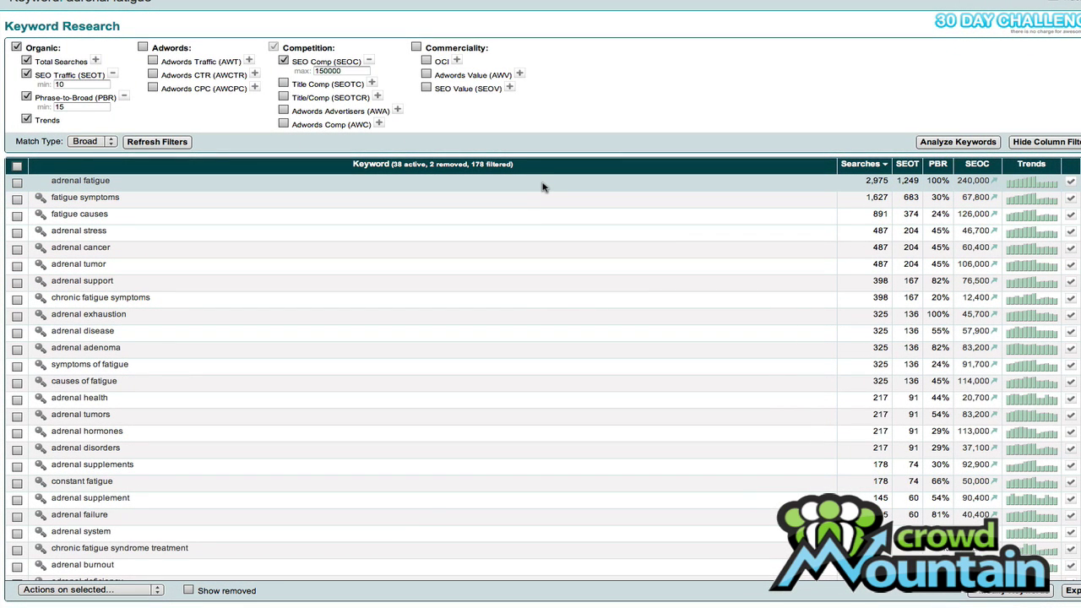
Step: Open the keyword "adrenal stress" and generate its SEO Competition results with all off-page and on-page factors
left_click(531, 188)
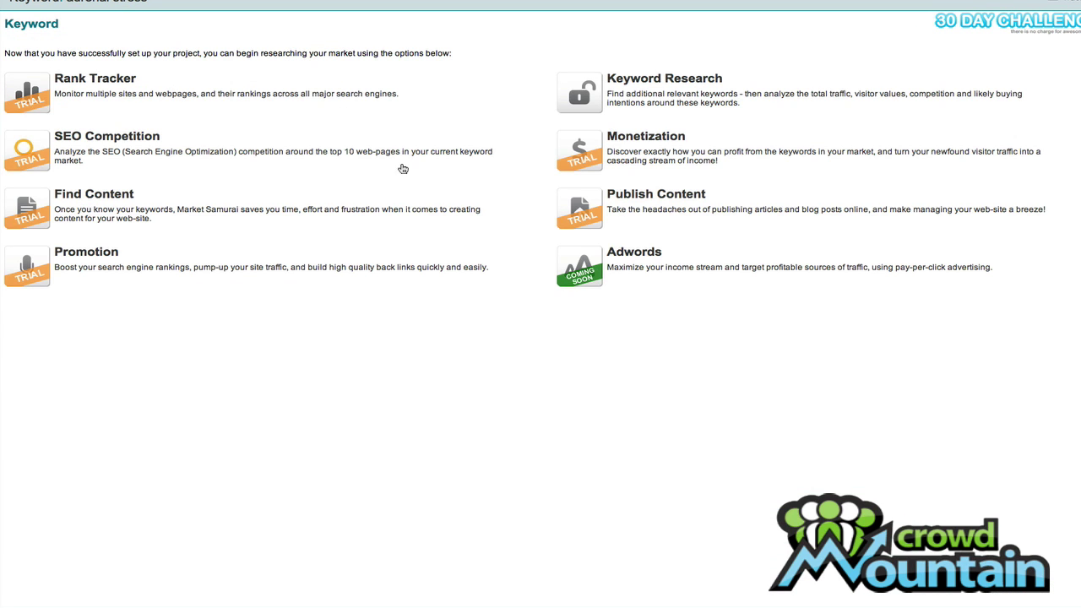
left_click(118, 151)
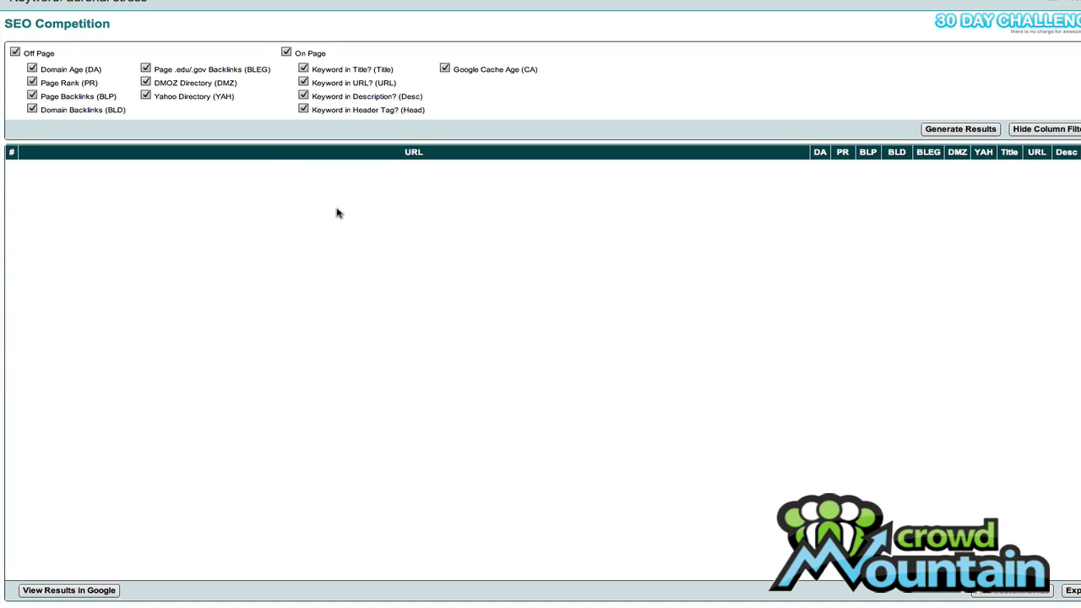
left_click(969, 132)
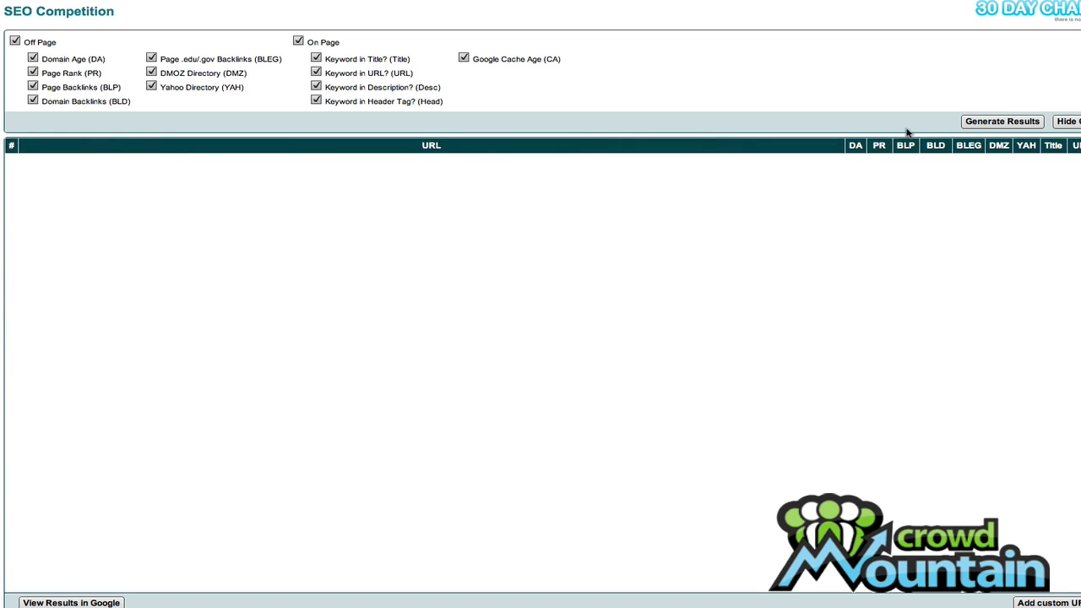
left_click(971, 133)
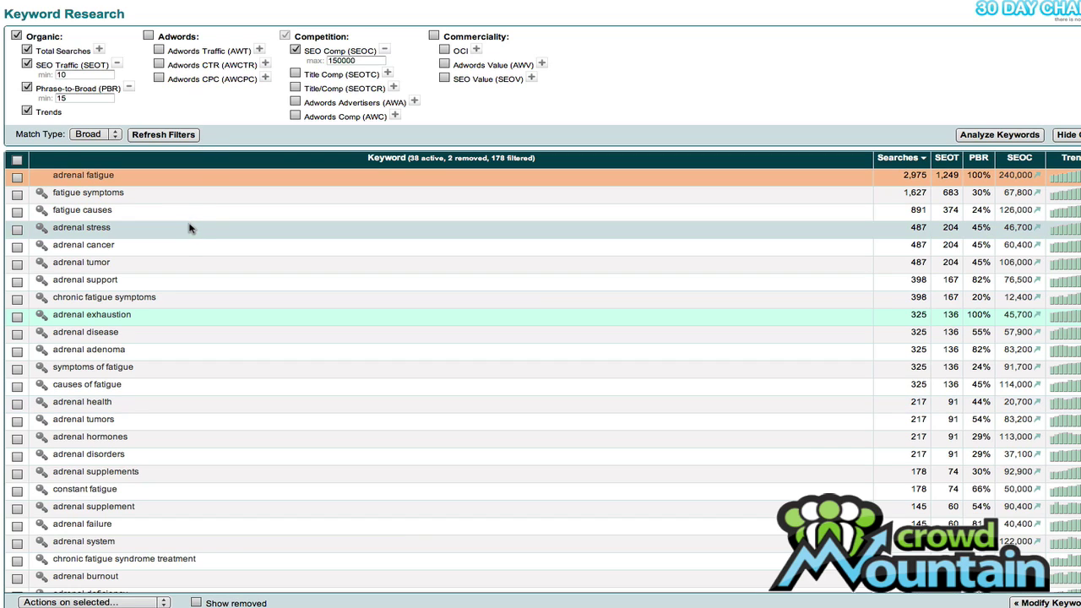
Step: Open another candidate keyword from the list and generate its SEO Competition results
left_click(358, 8)
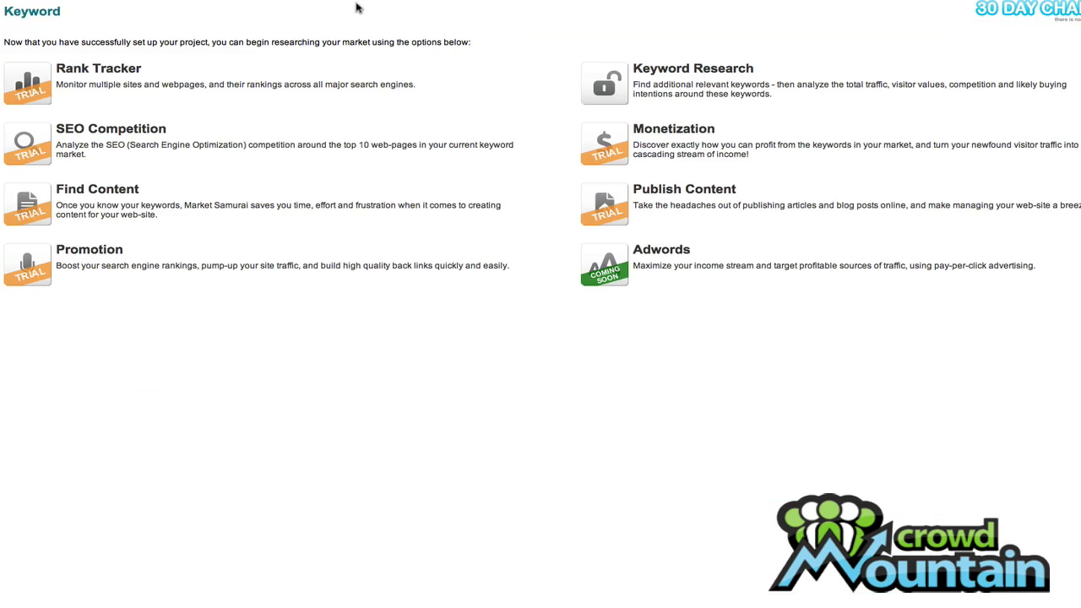
left_click(135, 131)
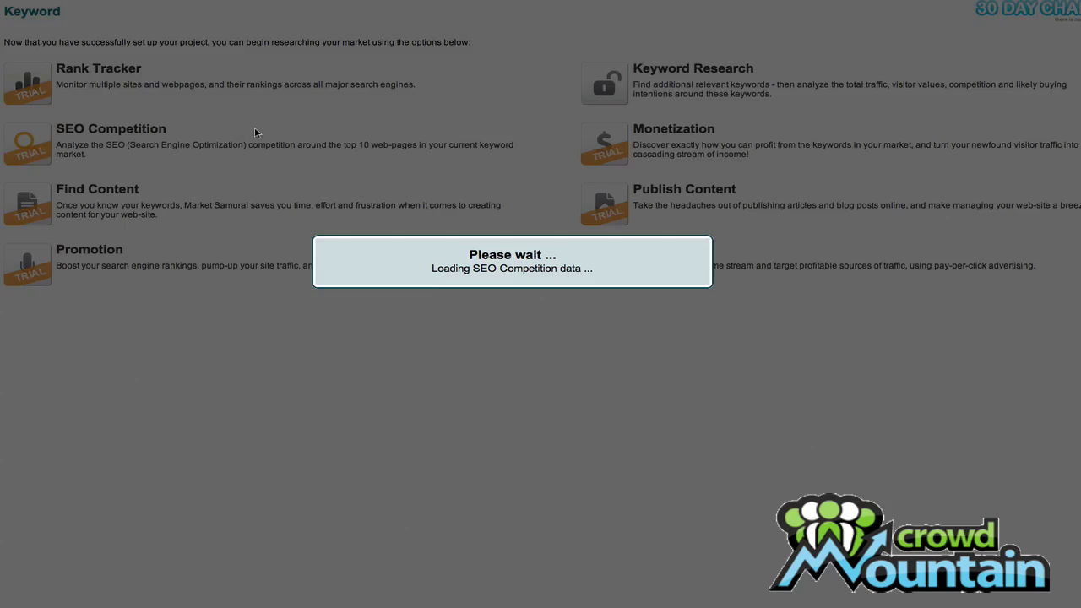
left_click(997, 127)
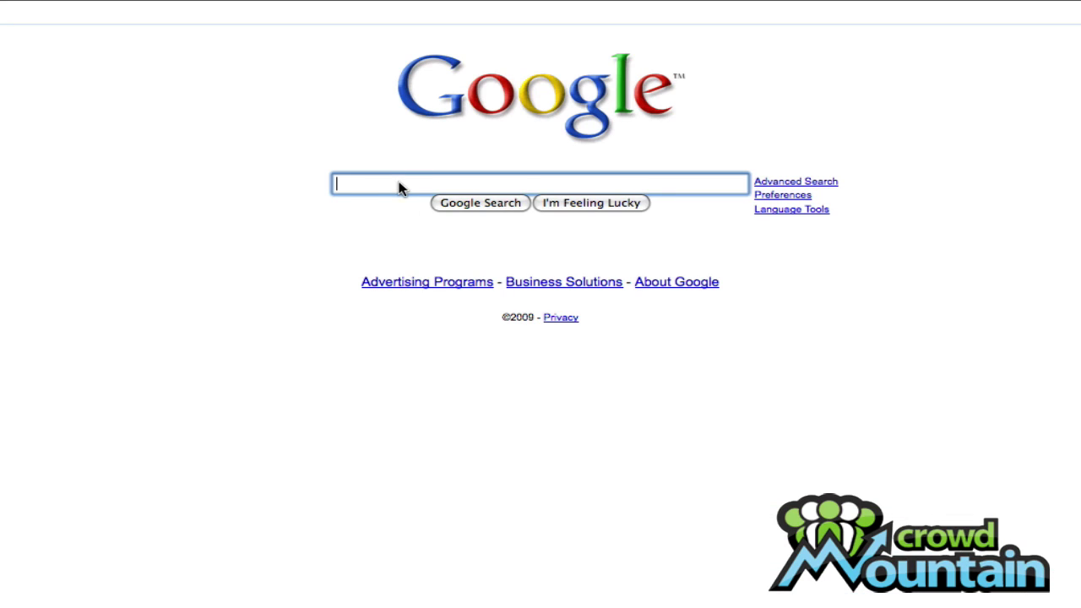
Step: Switch to Google, search for "adrenal stress affiliate" and review the results for affiliate programs
type("adrenal stress affiliate")
left_click(470, 207)
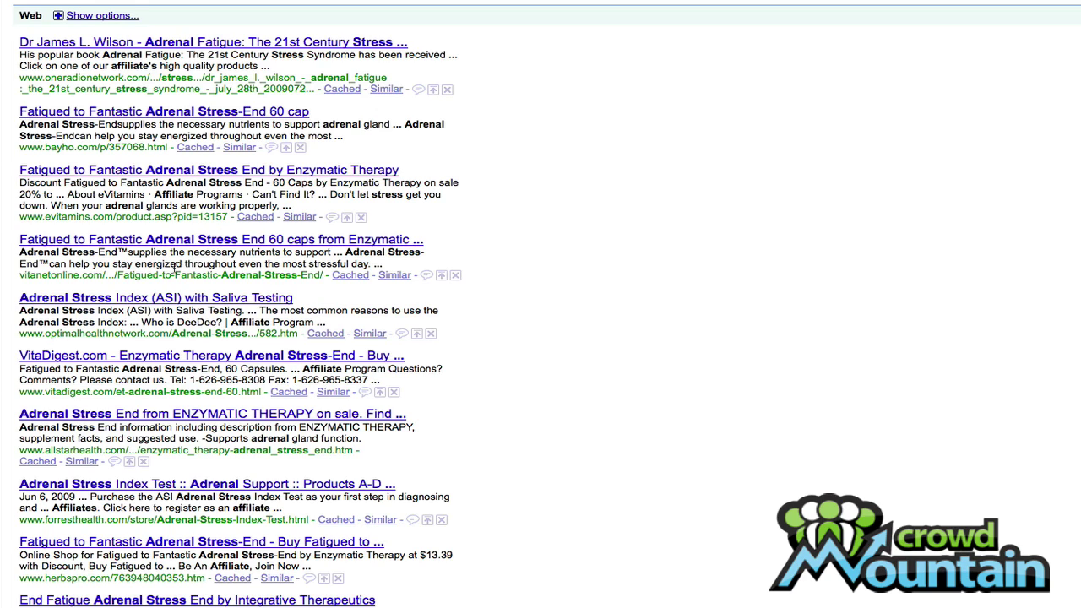
scroll(364, 261, "down", 1)
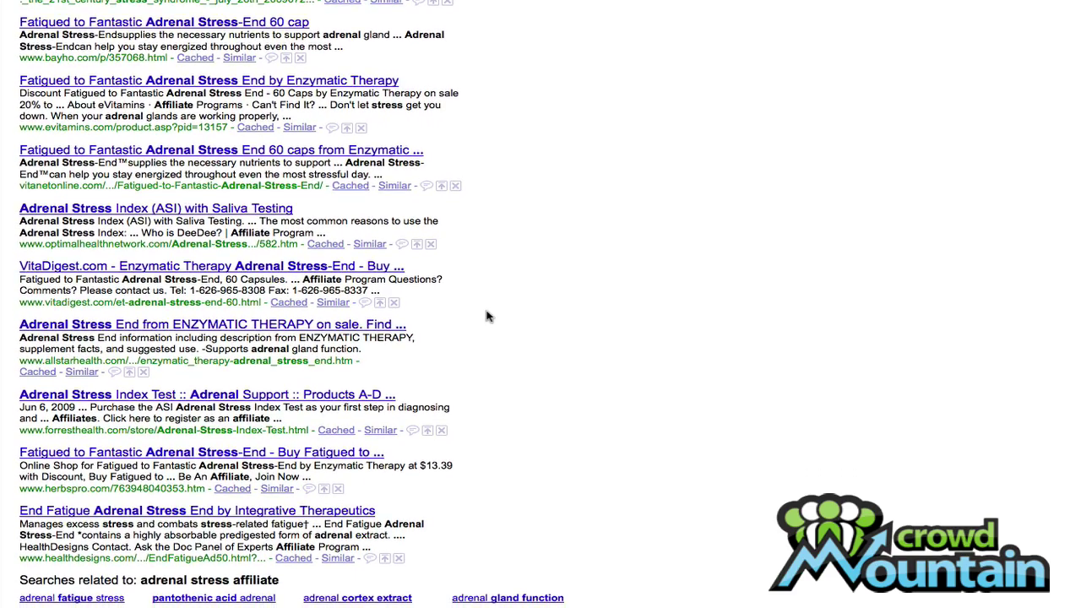
scroll(487, 316, "down", 1)
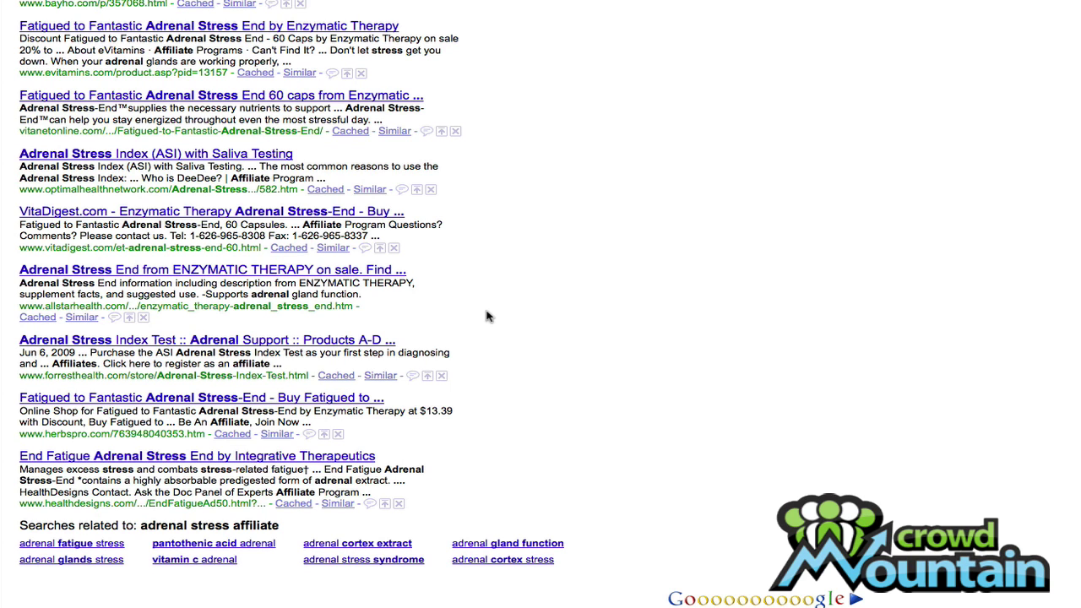
scroll(487, 316, "up", 3)
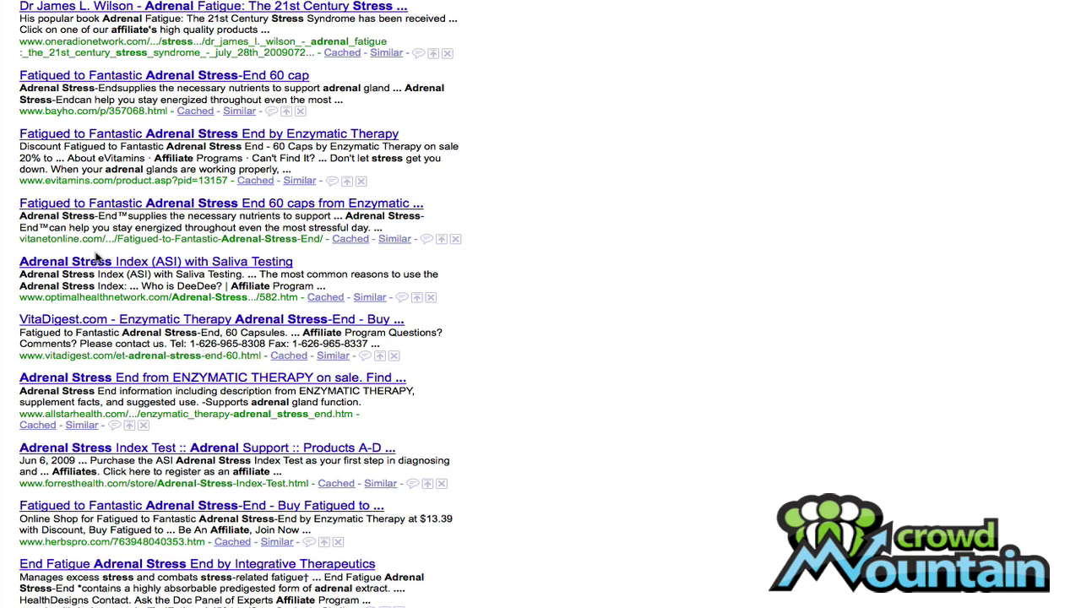
scroll(562, 291, "up", 1)
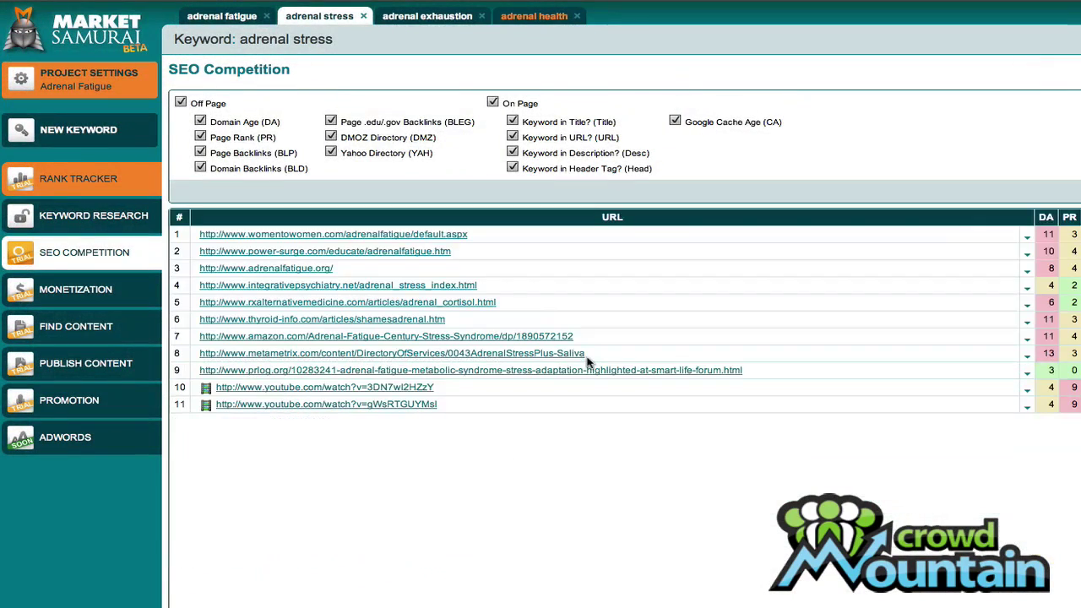
Step: Switch back to Market Samurai and return to the keyword research for "adrenal fatigue"
left_click(223, 17)
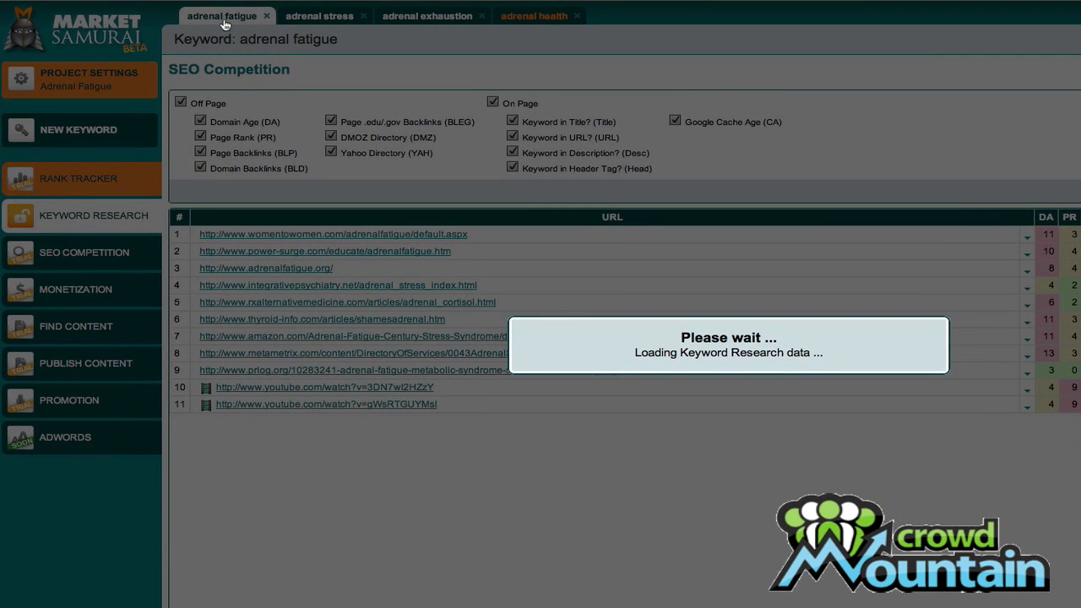